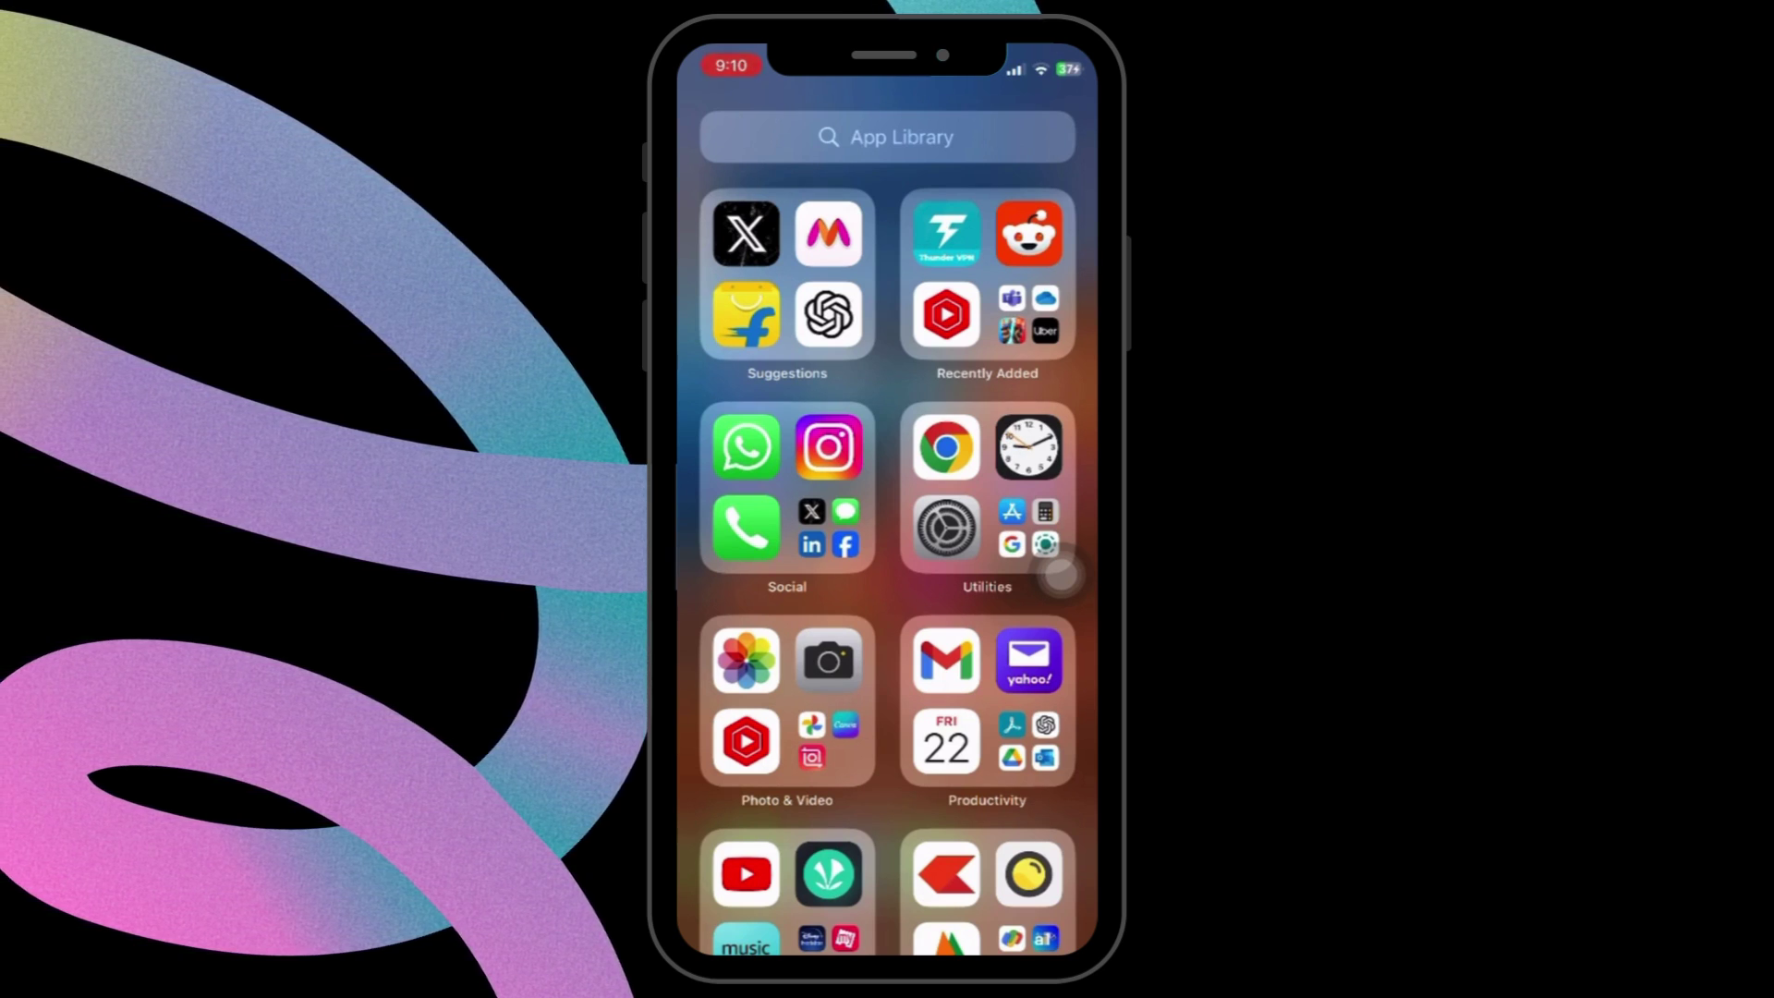
Step: Switch iMessage off in Settings > Messages and go to the Unknown & Spam options
{"action": "left_click", "coordinate": [945, 528]}
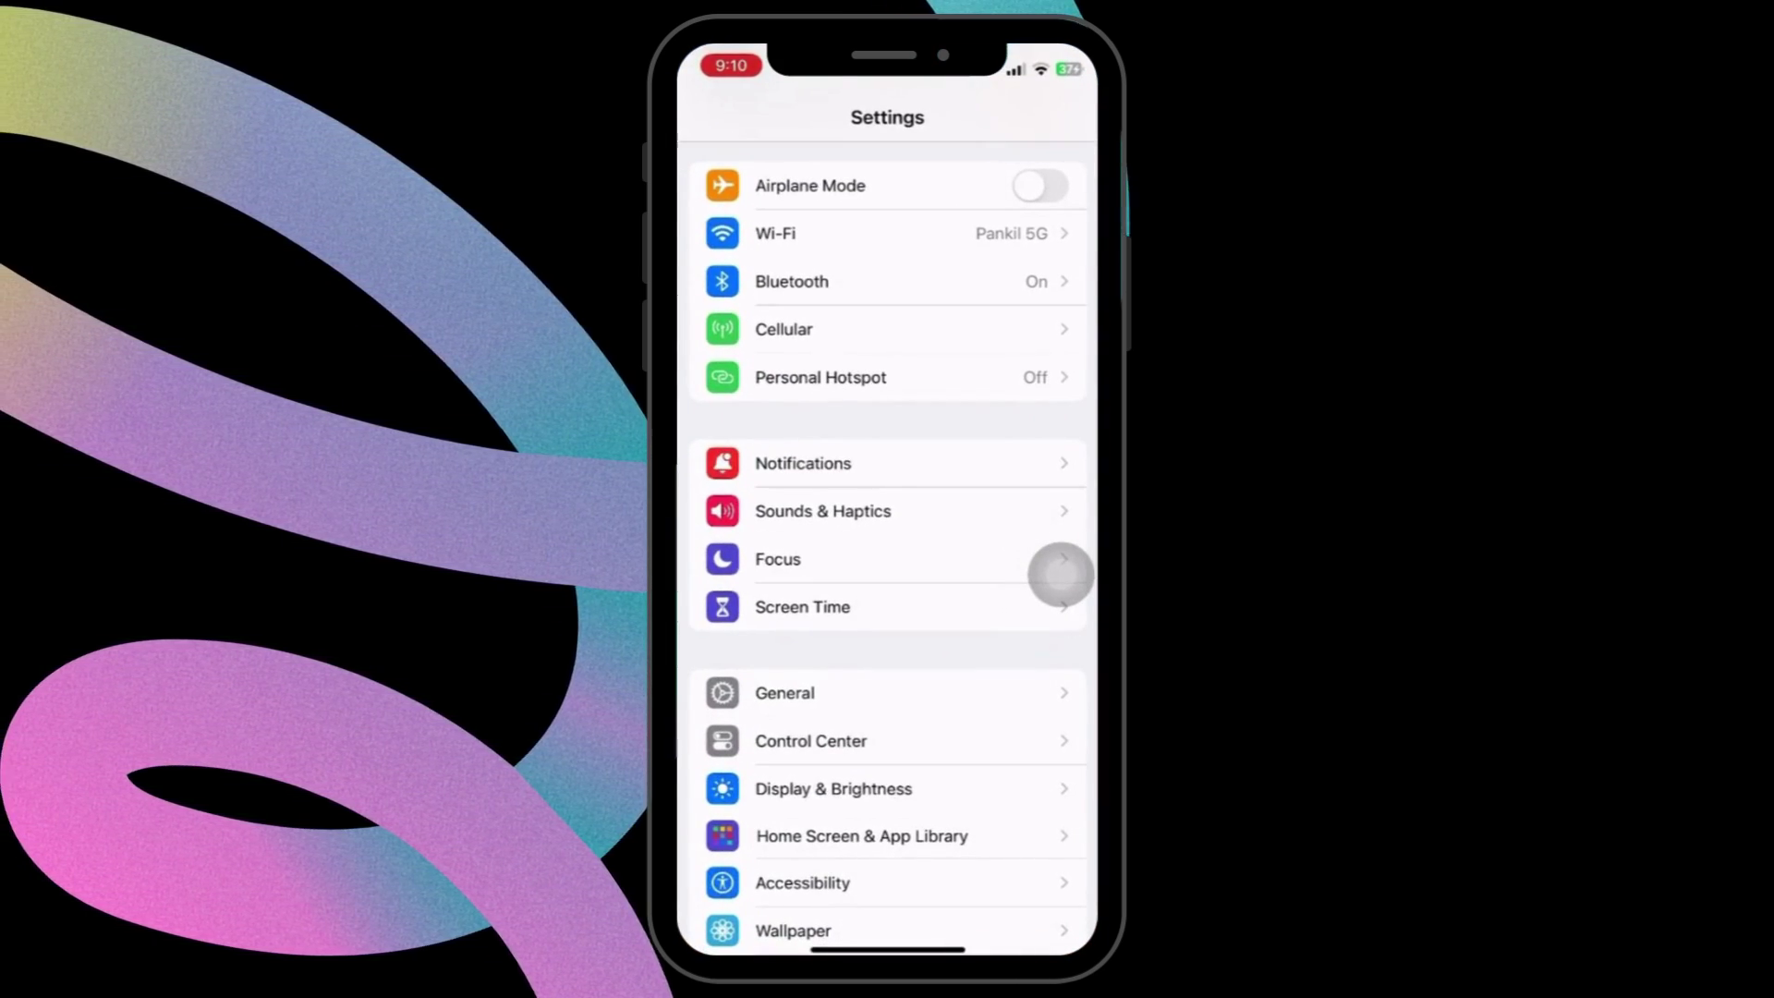
{"action": "scroll", "coordinate": [887, 555], "scroll_direction": "down", "scroll_amount": 2}
{"action": "scroll", "coordinate": [887, 554], "scroll_direction": "down", "scroll_amount": 8}
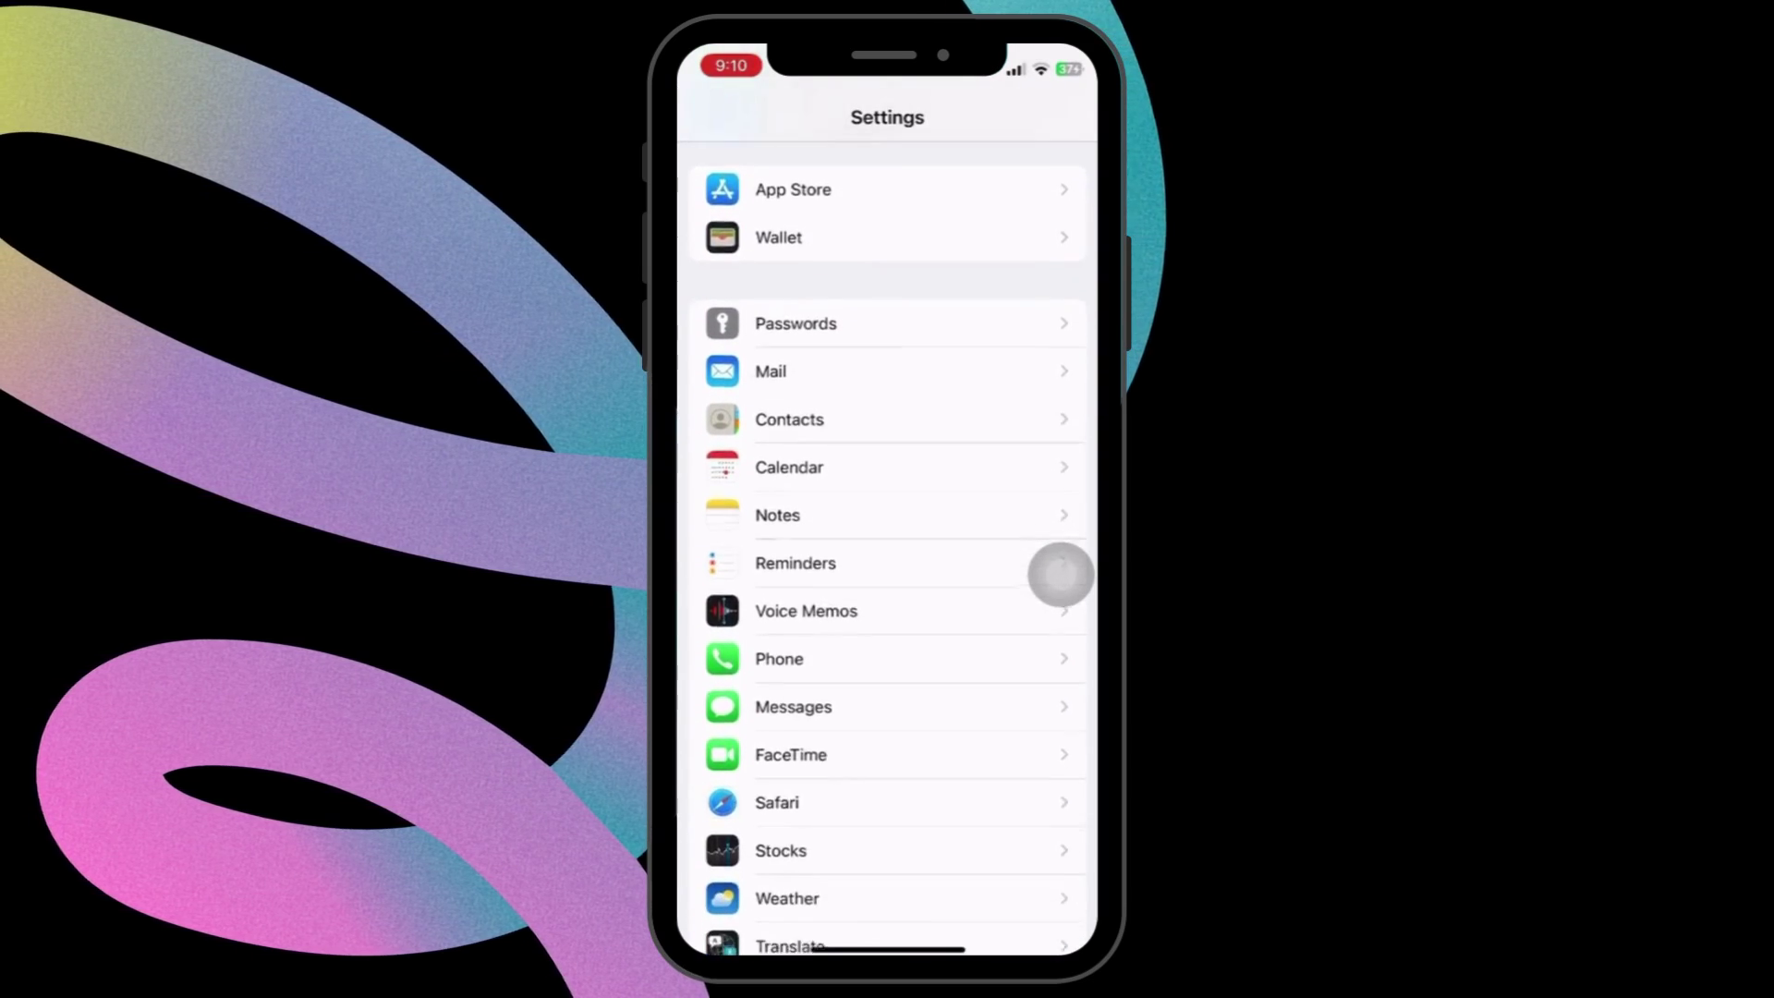
{"action": "left_click", "coordinate": [792, 657]}
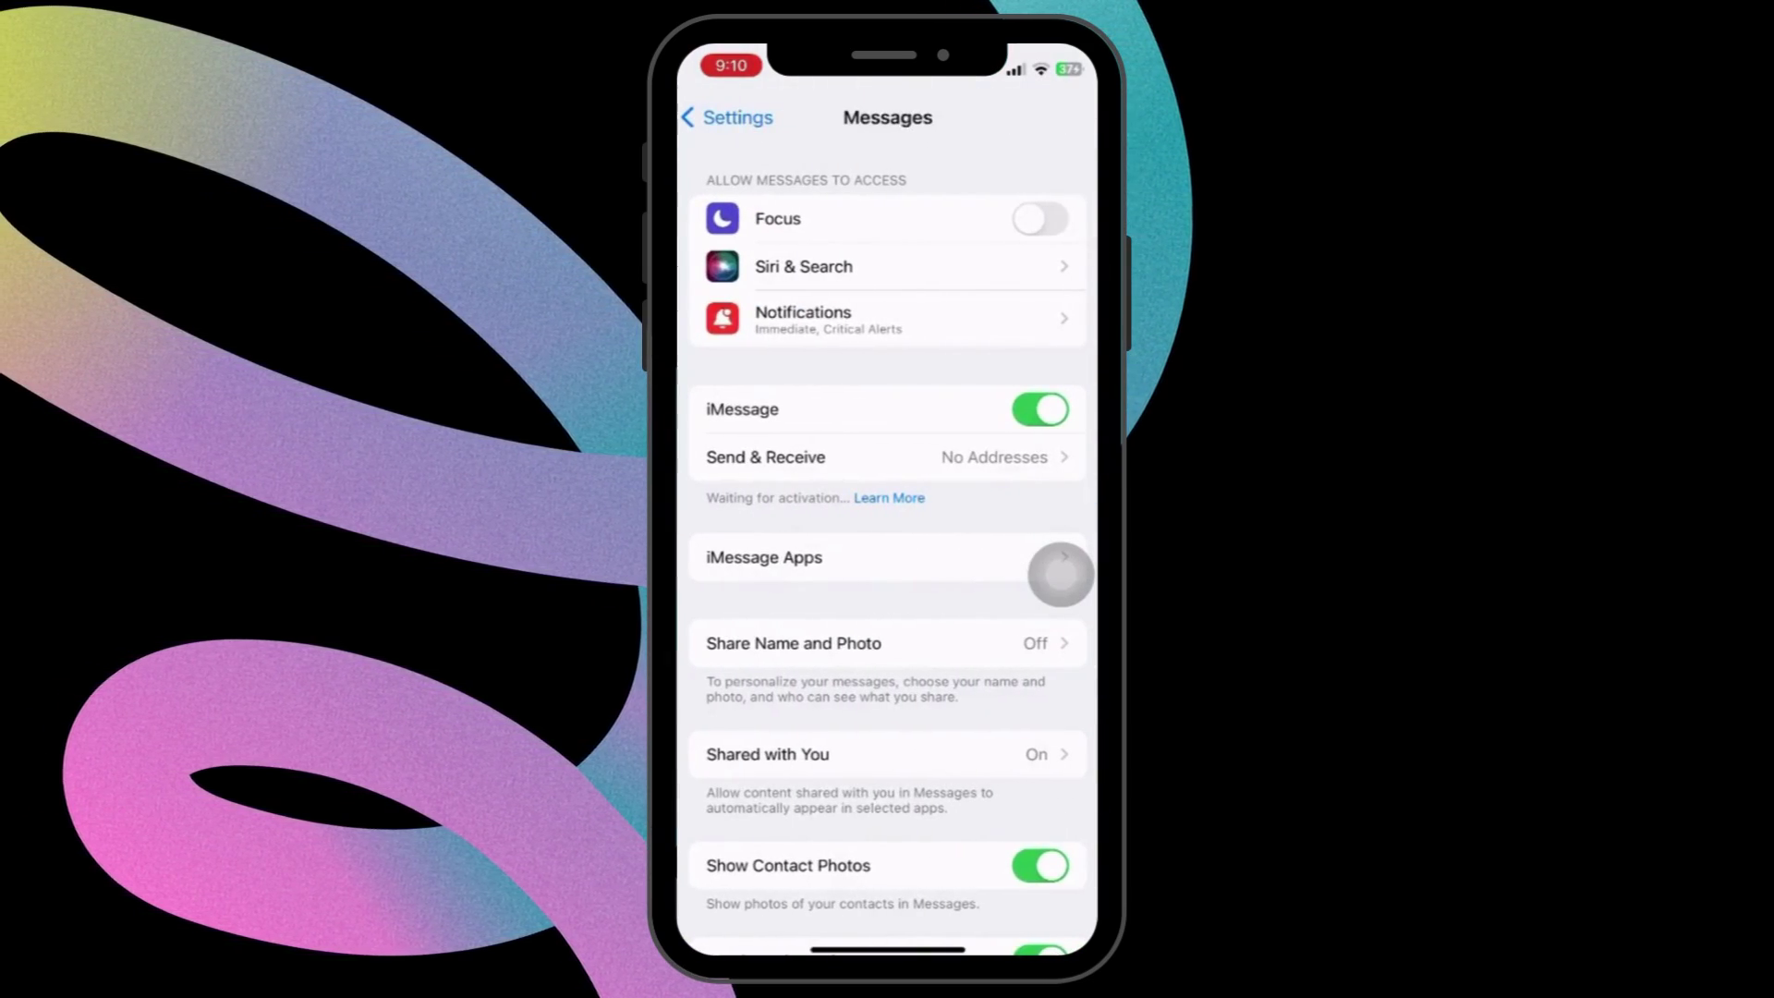
{"action": "left_click", "coordinate": [1041, 408]}
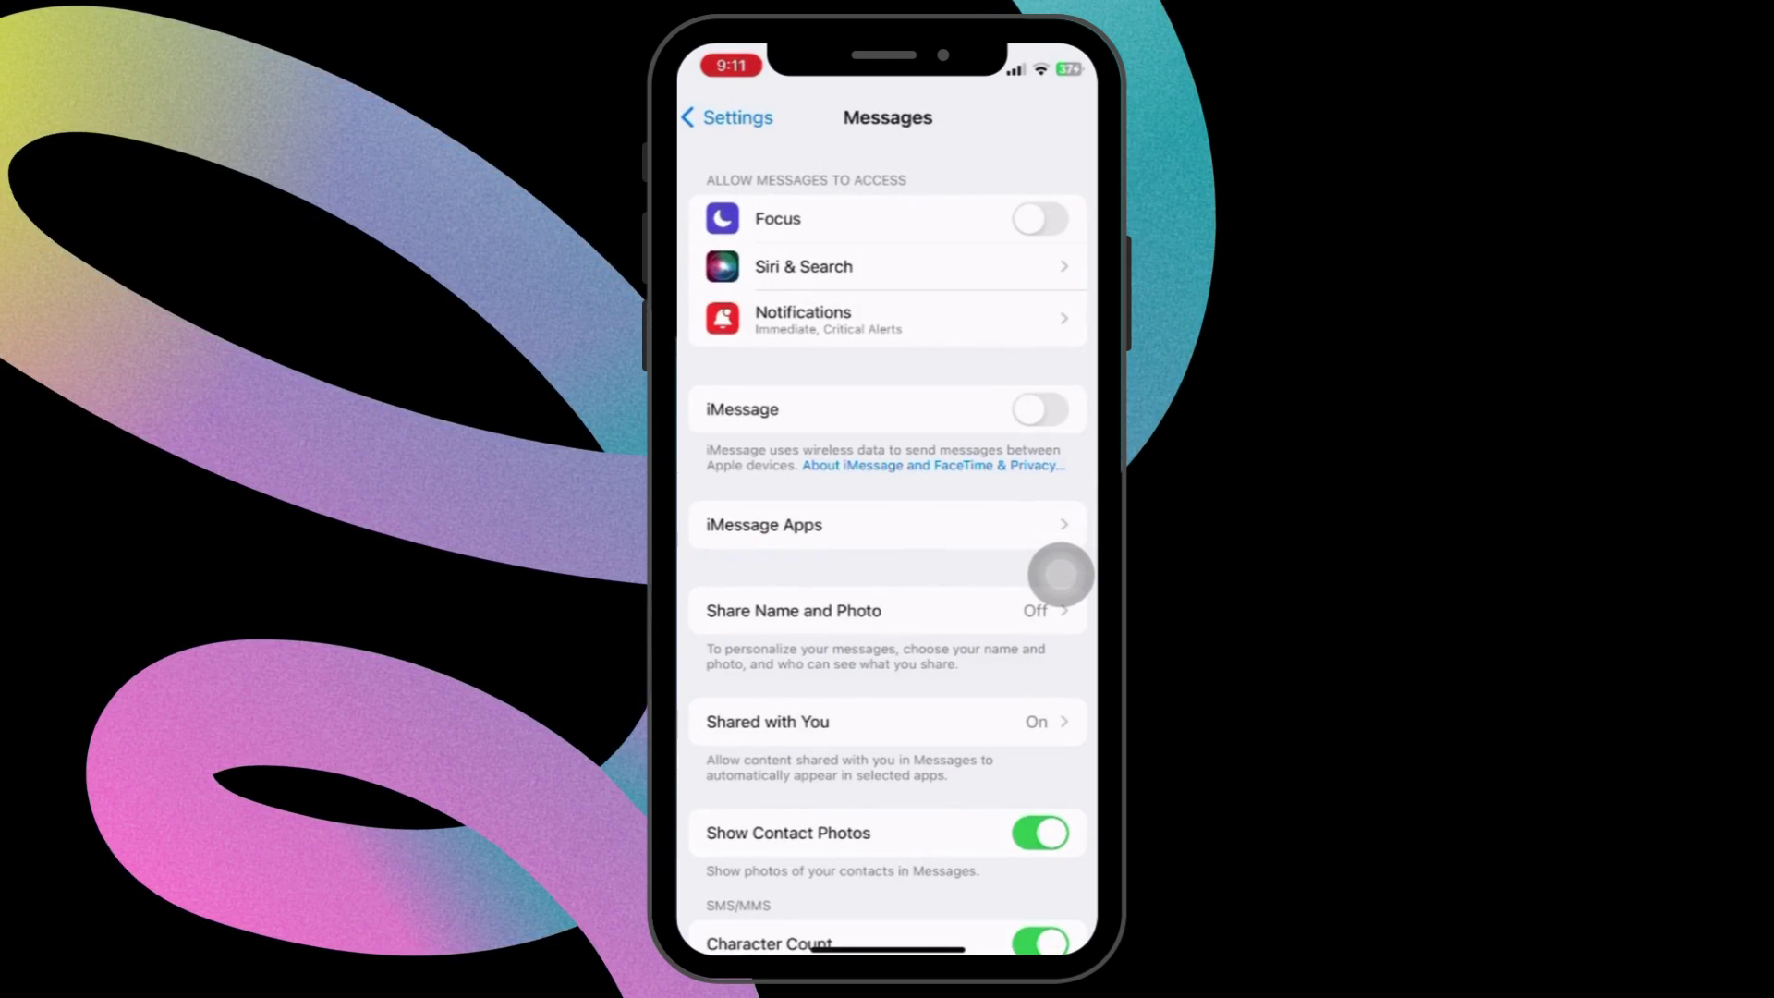
{"action": "scroll", "coordinate": [1059, 573], "scroll_direction": "down", "scroll_amount": 3}
{"action": "scroll", "coordinate": [1061, 573], "scroll_direction": "down", "scroll_amount": 2}
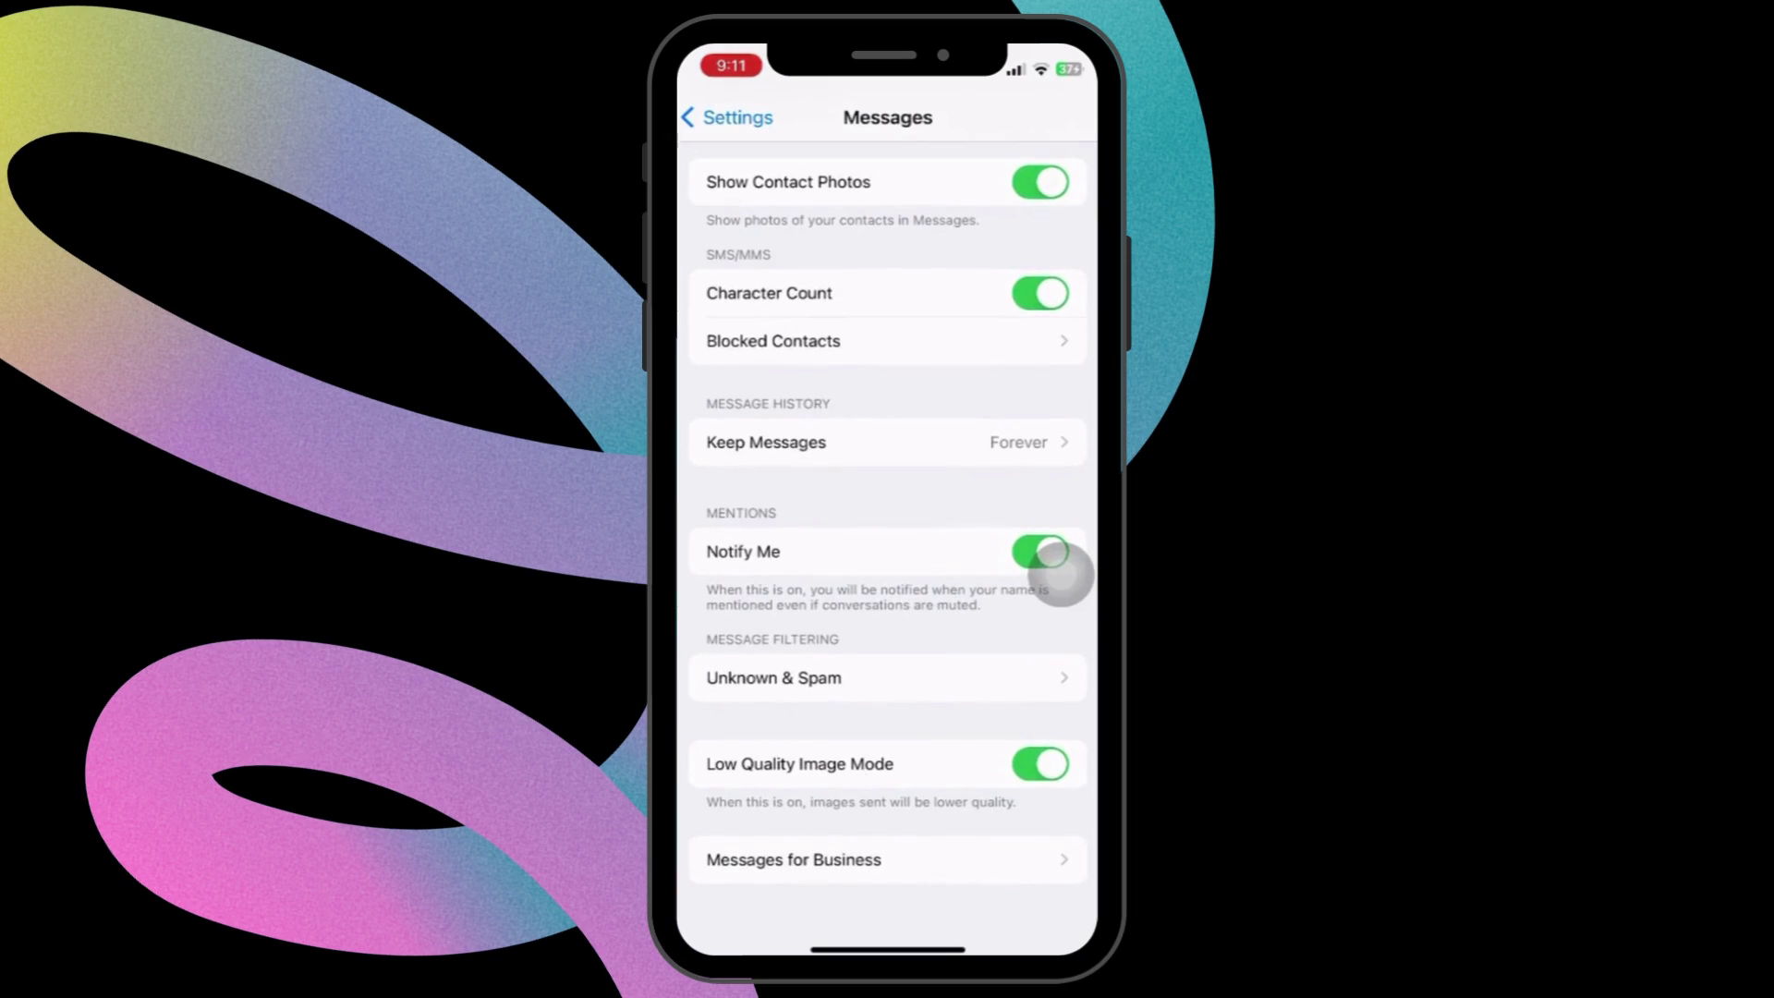
{"action": "left_click", "coordinate": [773, 678]}
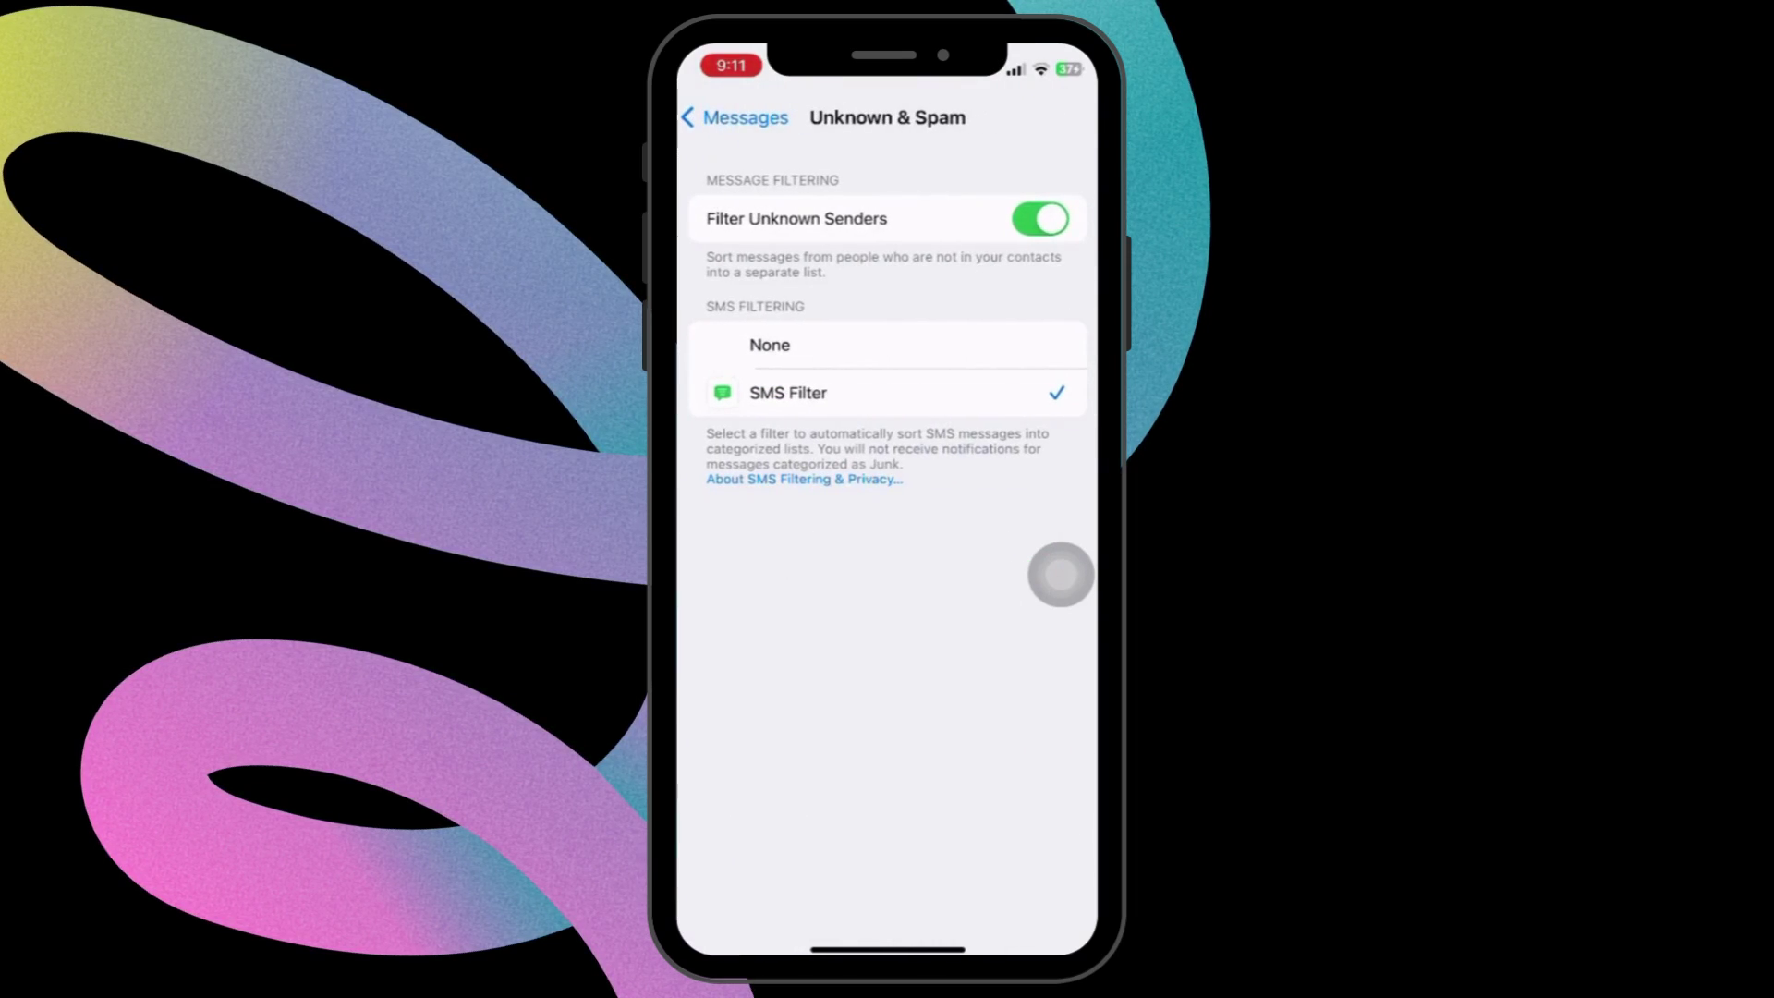